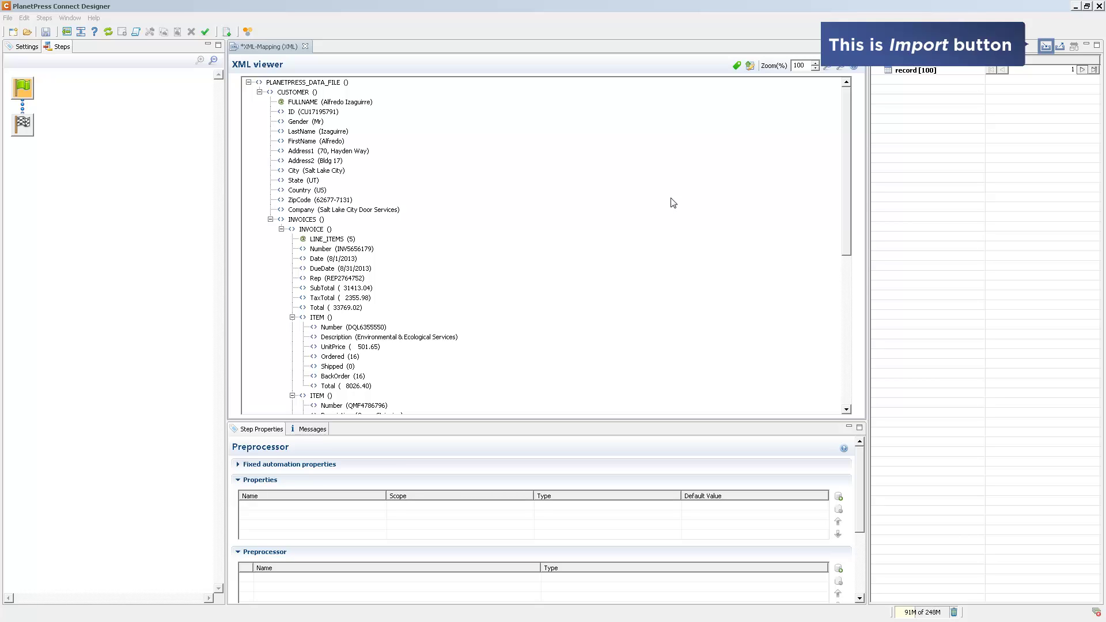
- Import the XML-Mapping.OL-datamodel data model file
click(1045, 47)
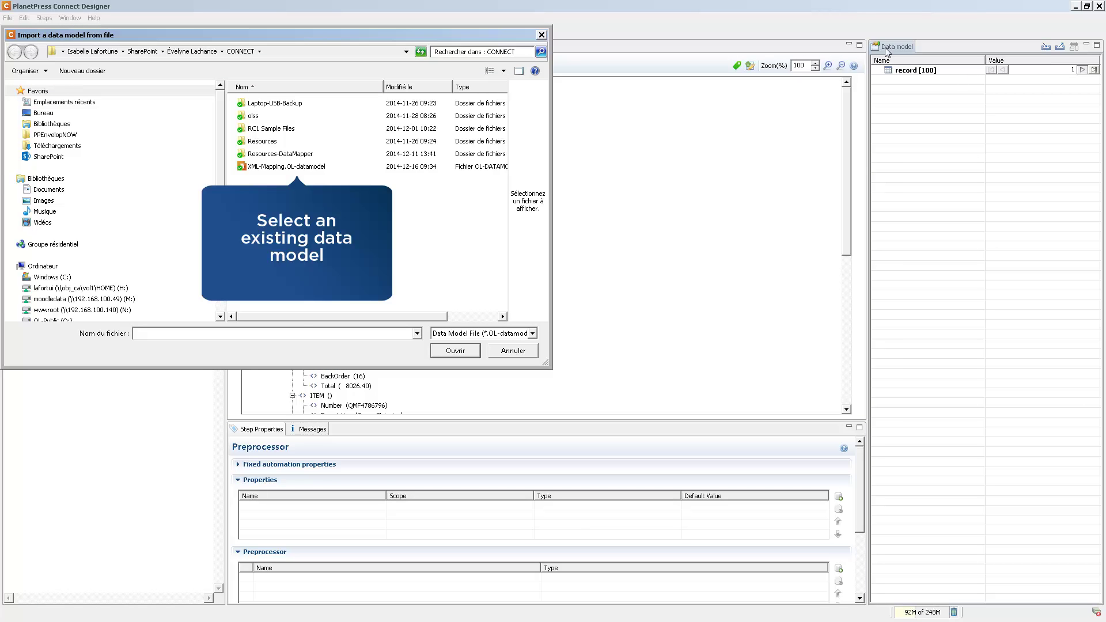
click(294, 166)
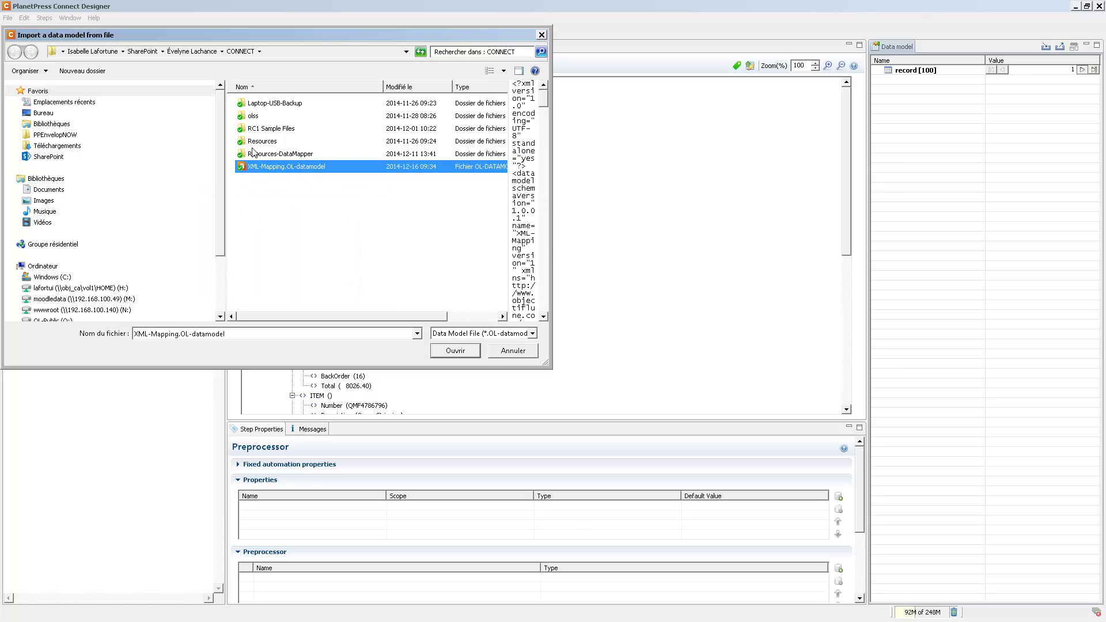
click(456, 351)
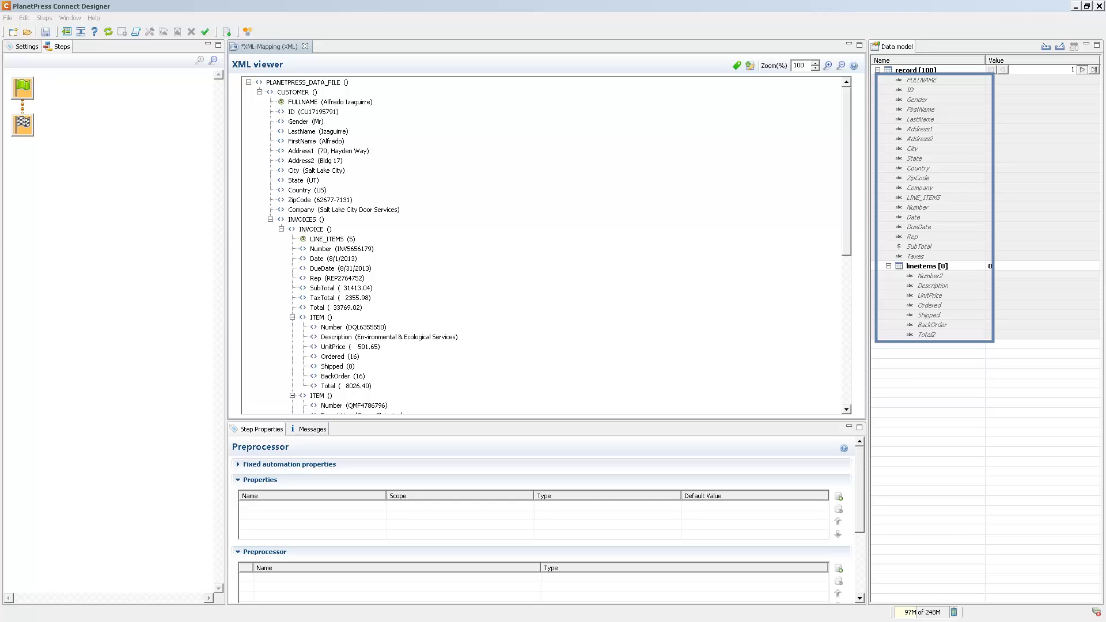
- Extract the CUSTOMER element's FULLNAME attribute into the FULLNAME record field
click(457, 357)
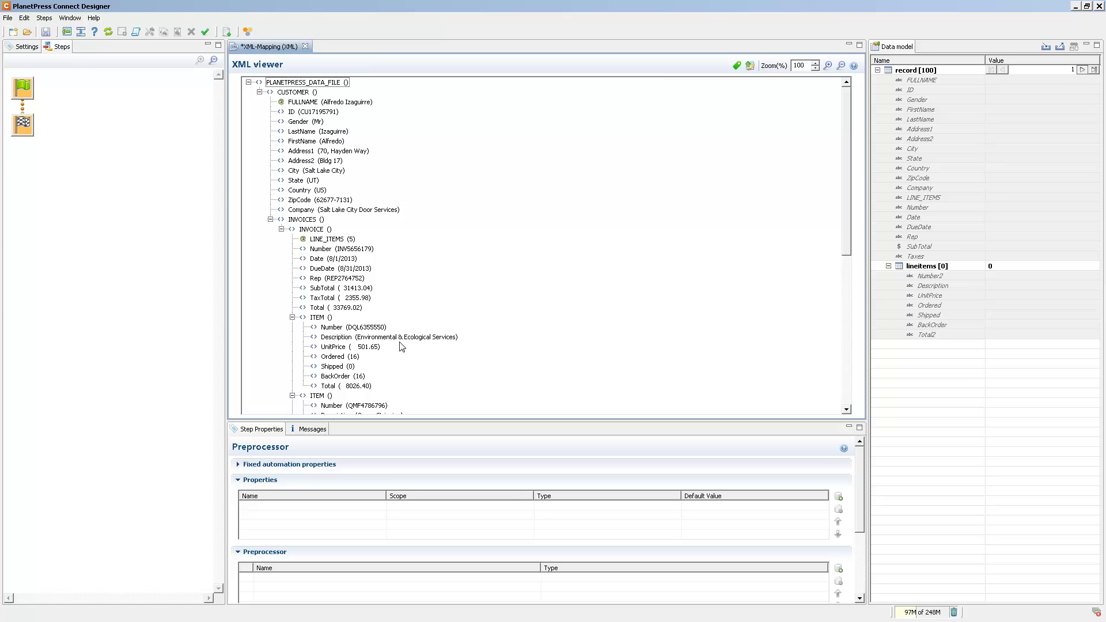
drag(305, 104, 920, 84)
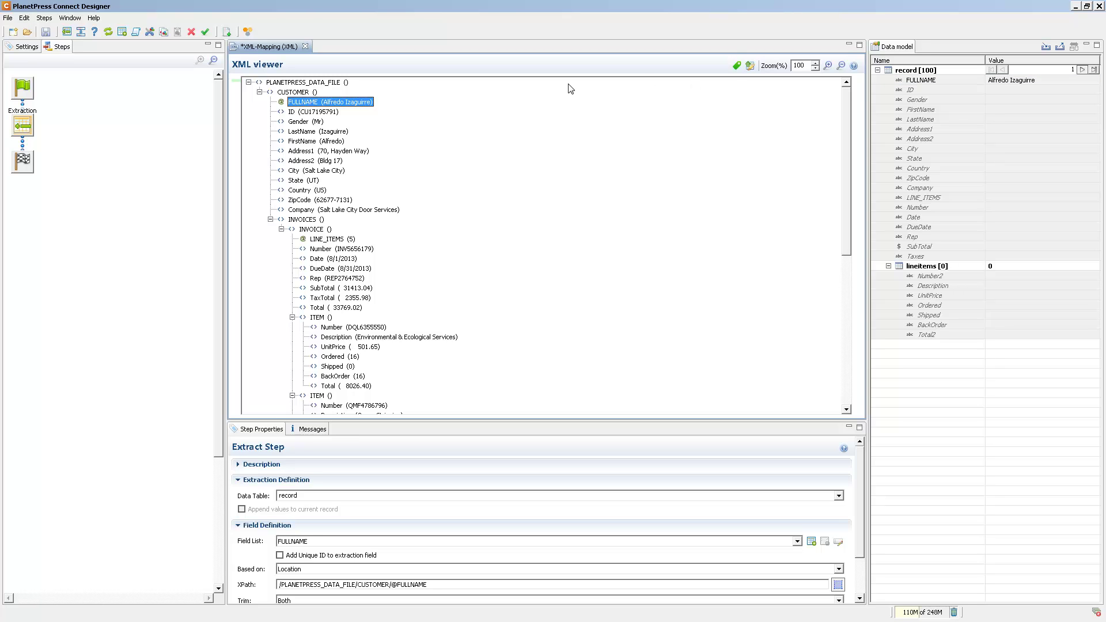
- Select the customer nodes ID through Company and extract them into the record fields
click(291, 113)
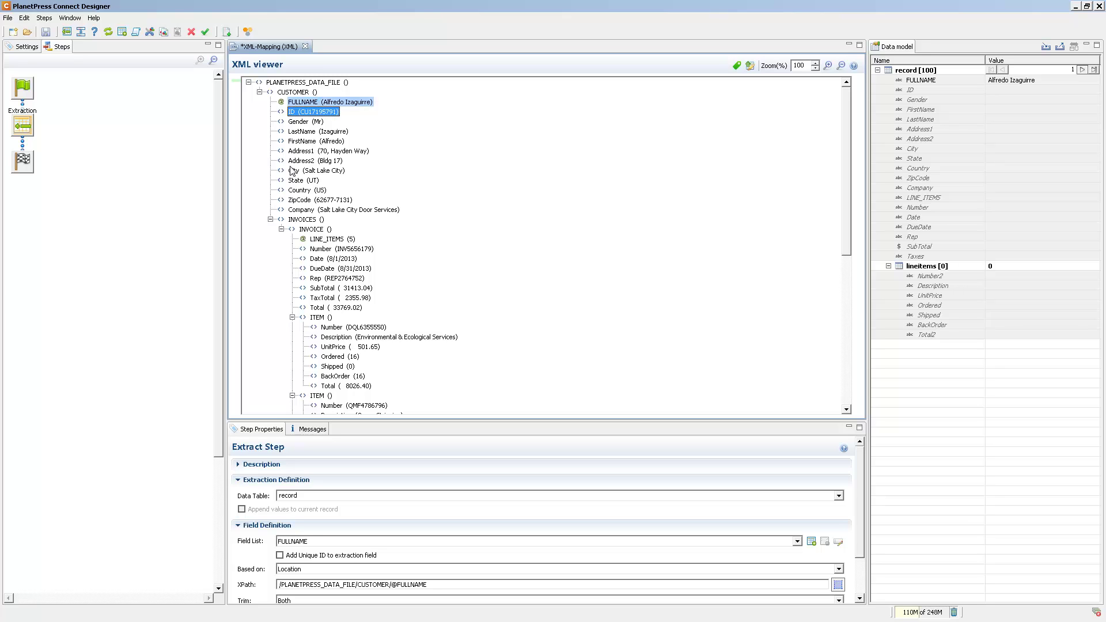
shift+click(292, 211)
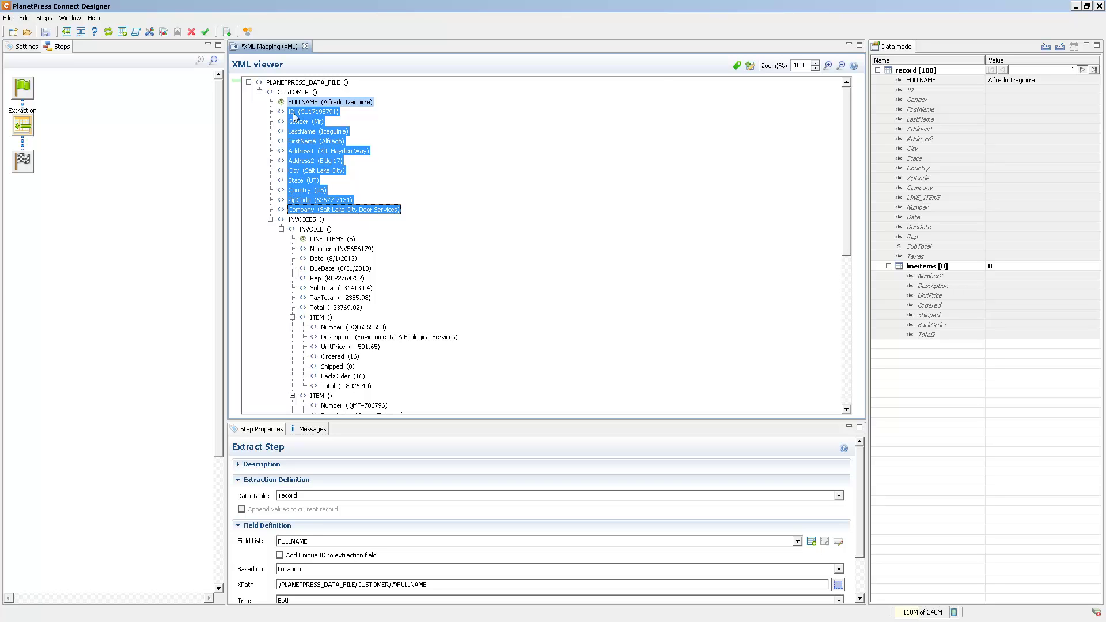
drag(294, 115, 943, 95)
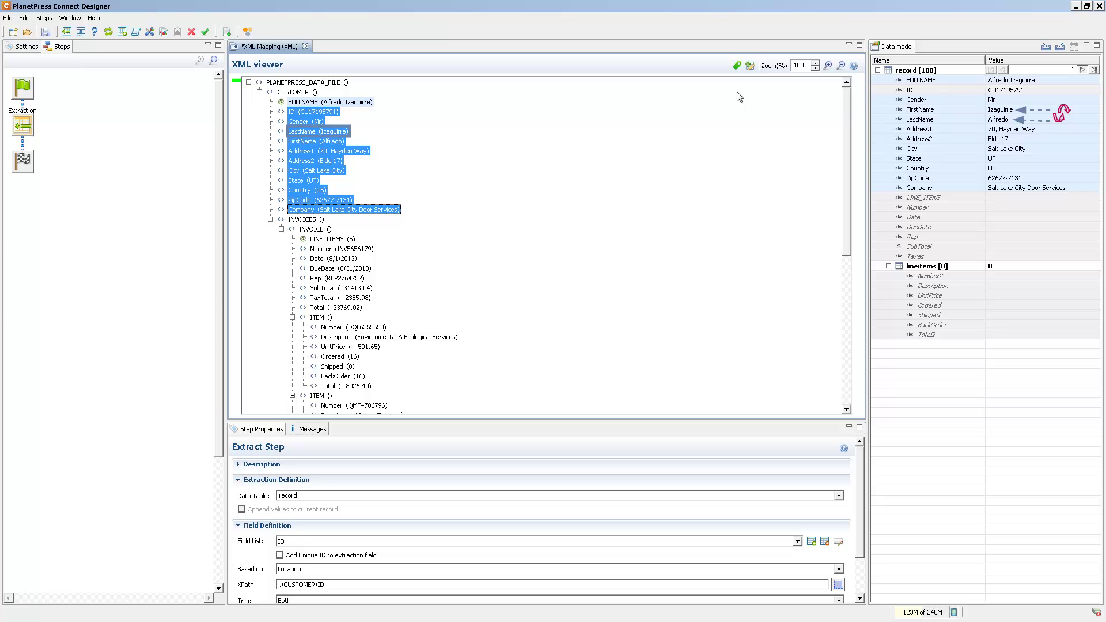
- Remap the LastName and FirstName nodes onto their matching fields to fix the swap
drag(424, 130, 880, 118)
drag(316, 141, 931, 113)
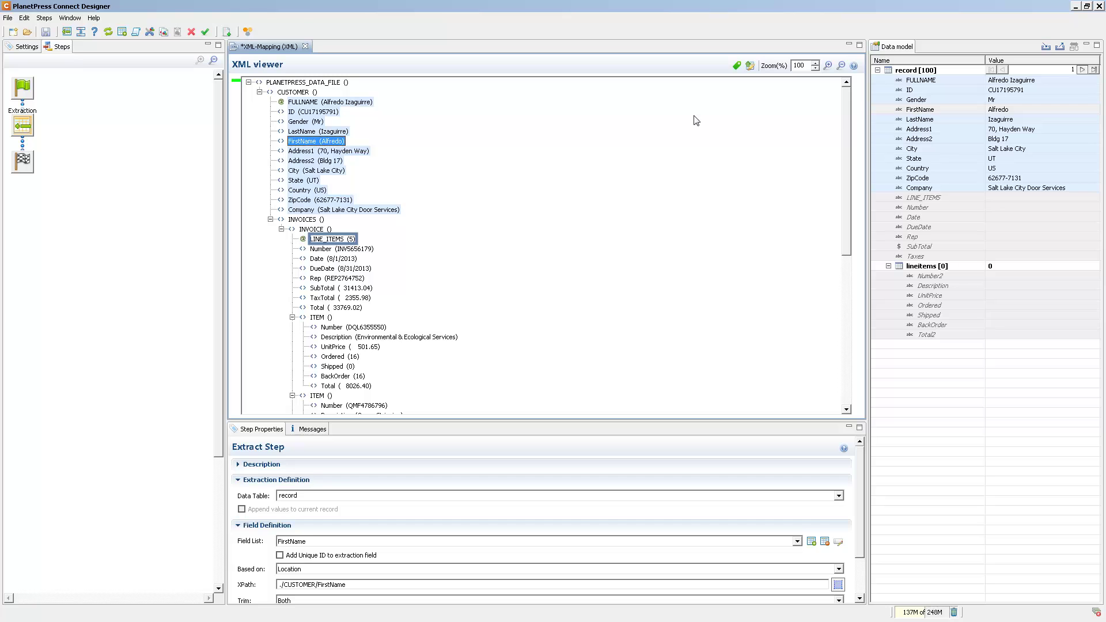
- Extract invoice nodes LINE_ITEMS through Total into the record, creating a new TaxTotal field
click(332, 240)
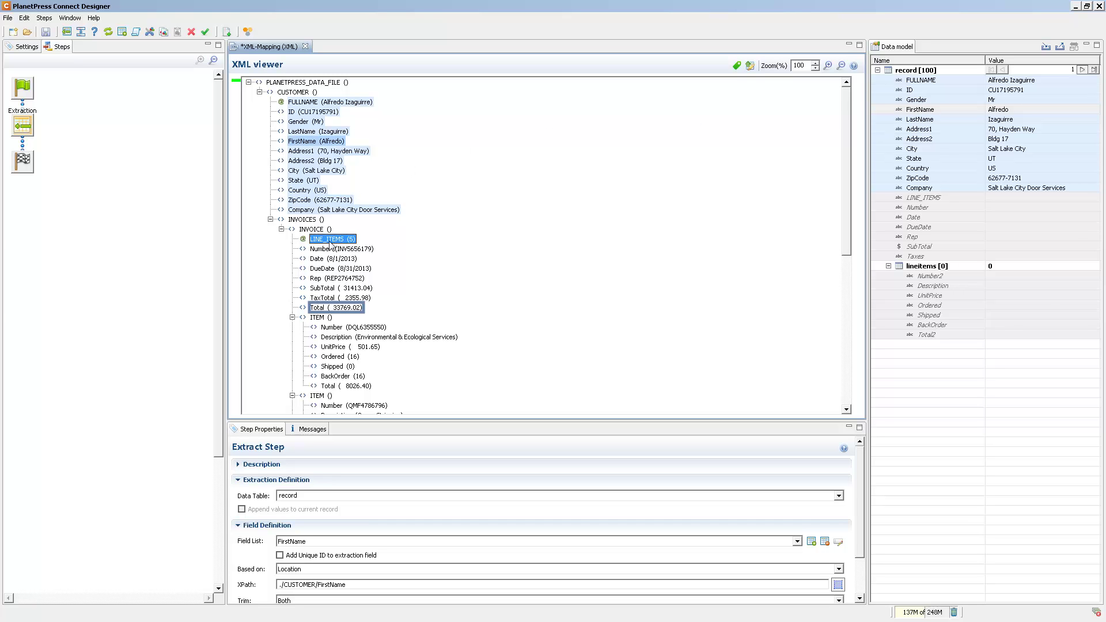
shift+click(320, 309)
drag(331, 251, 902, 70)
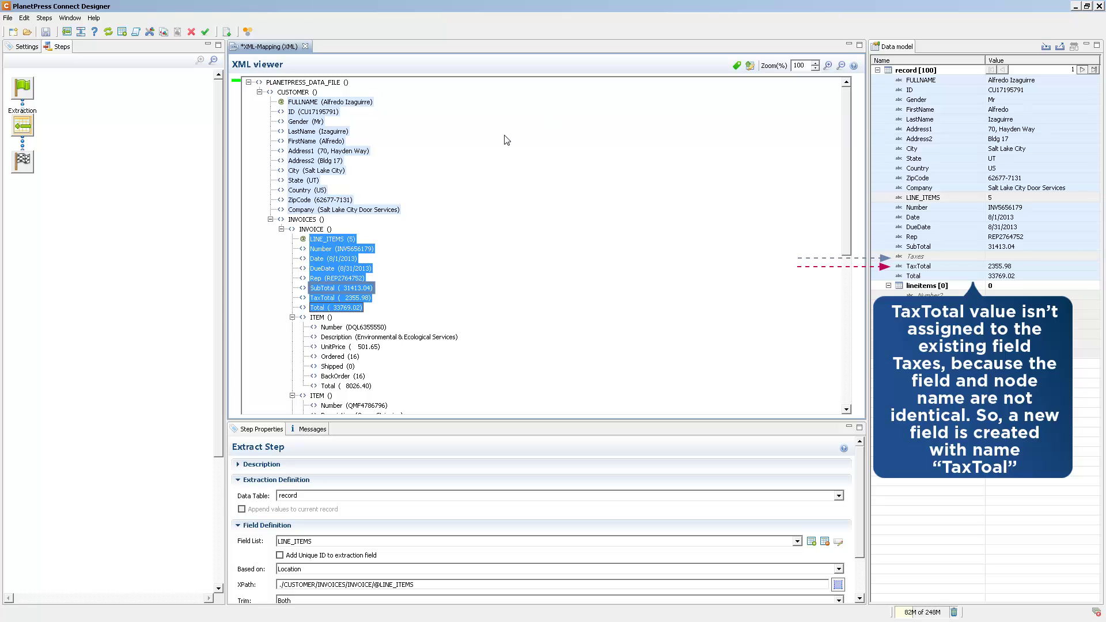
- Map TaxTotal (2355.98) into the Taxes field and delete the extra TaxTotal field
click(323, 296)
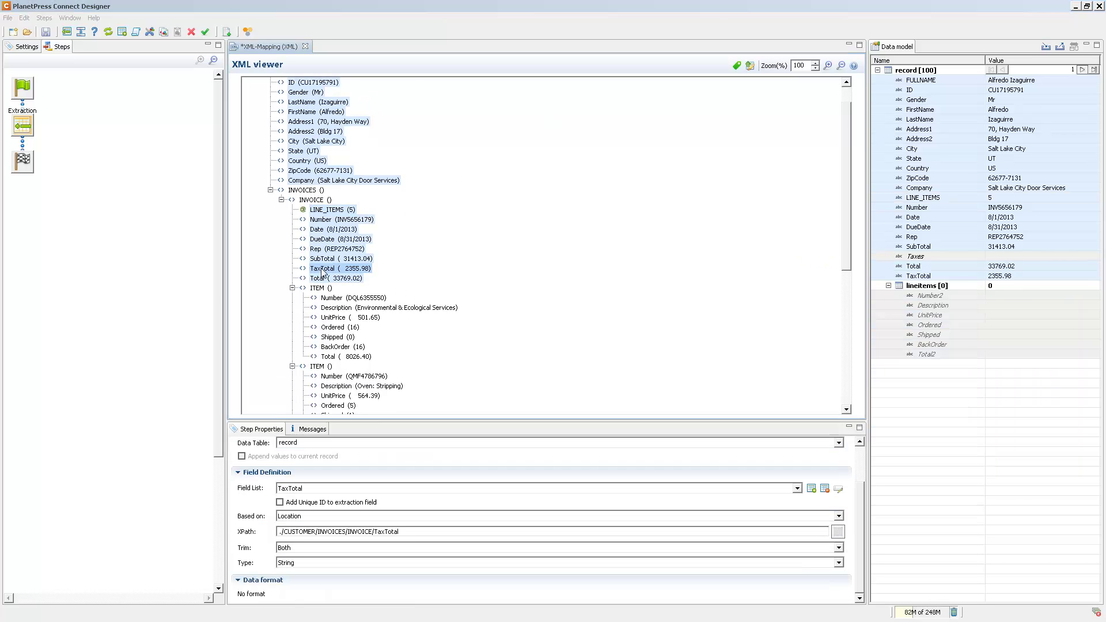
drag(323, 274, 911, 260)
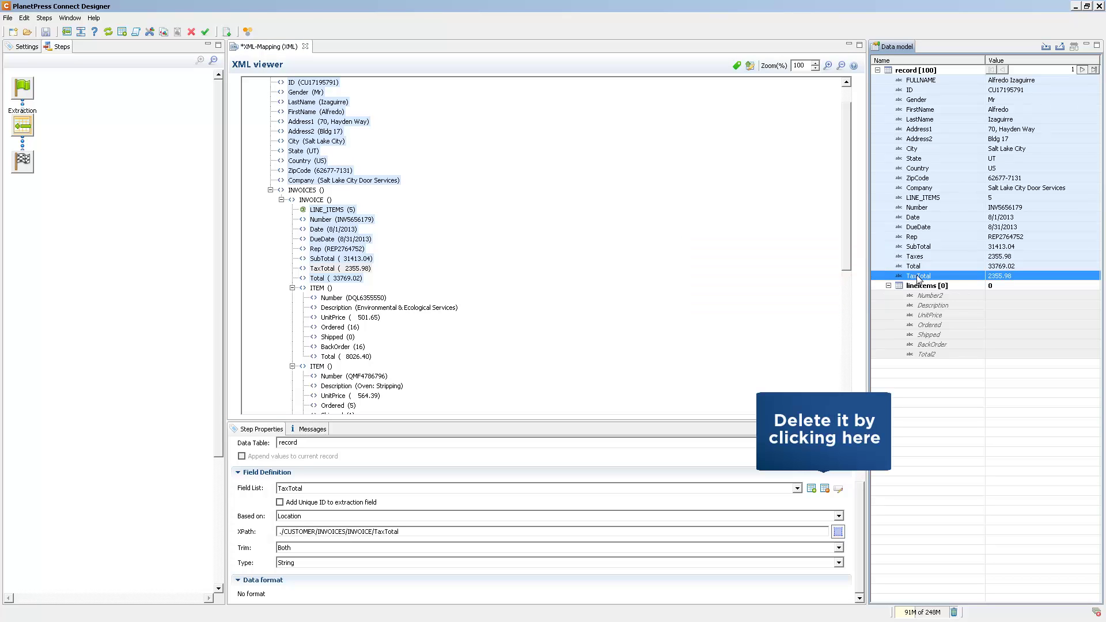
click(824, 489)
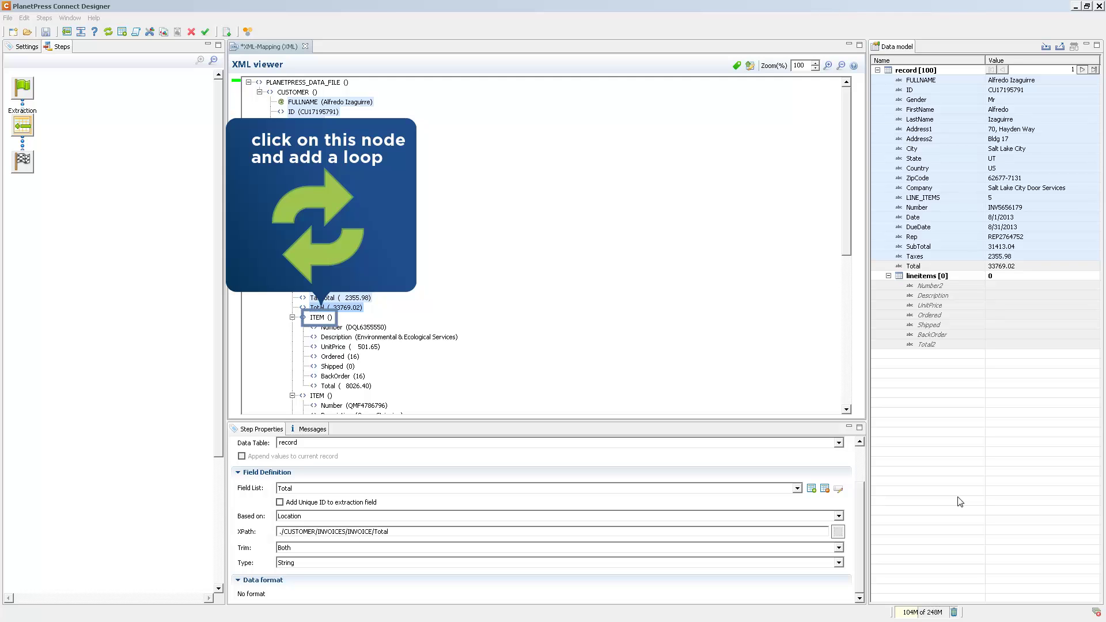
- Repeat over each ITEM and extract Number through Total into the lineitems table
click(317, 318)
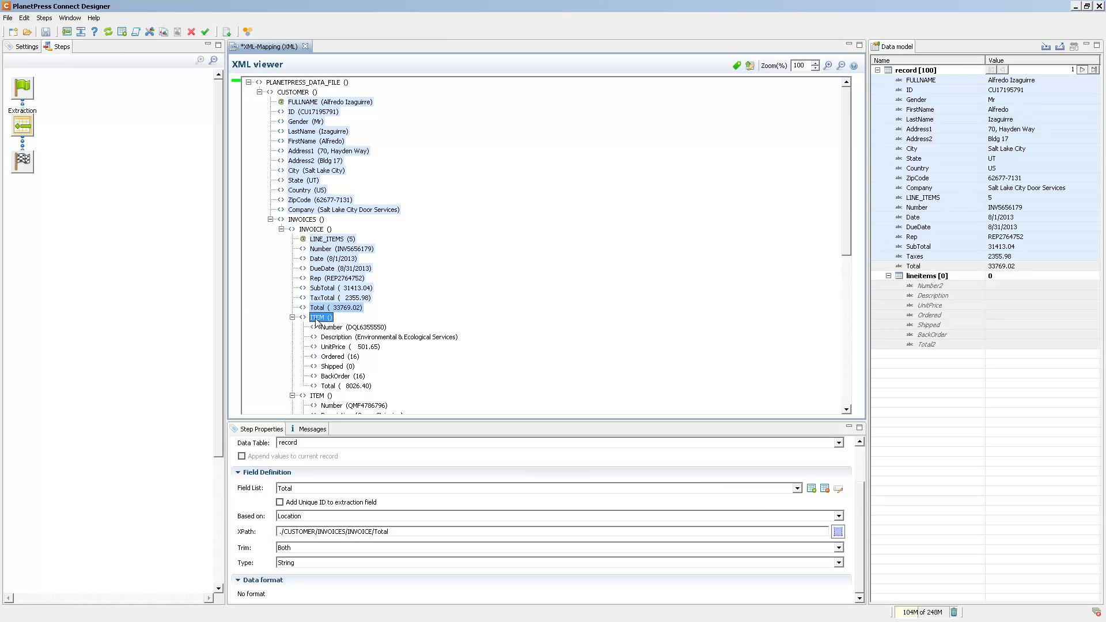
click(108, 31)
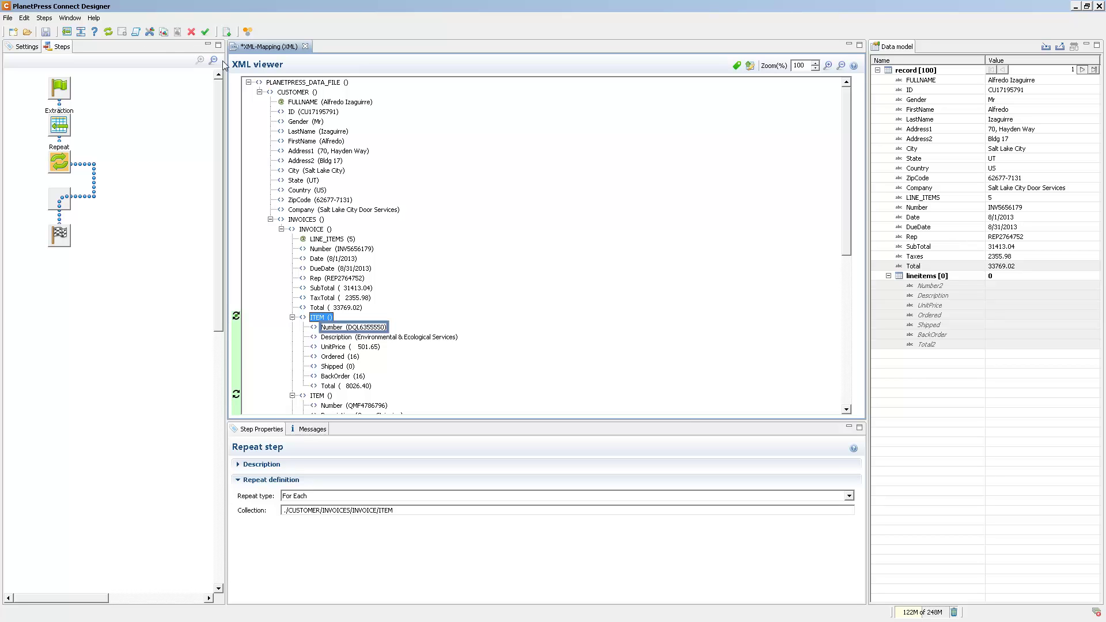
click(330, 328)
shift+click(331, 385)
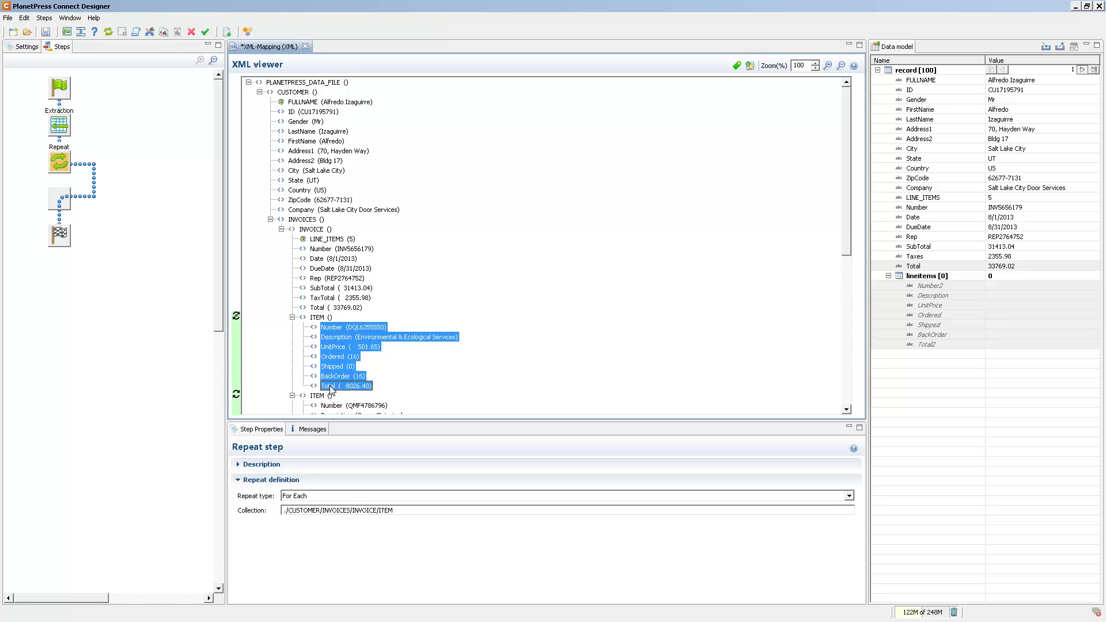
drag(330, 328, 899, 279)
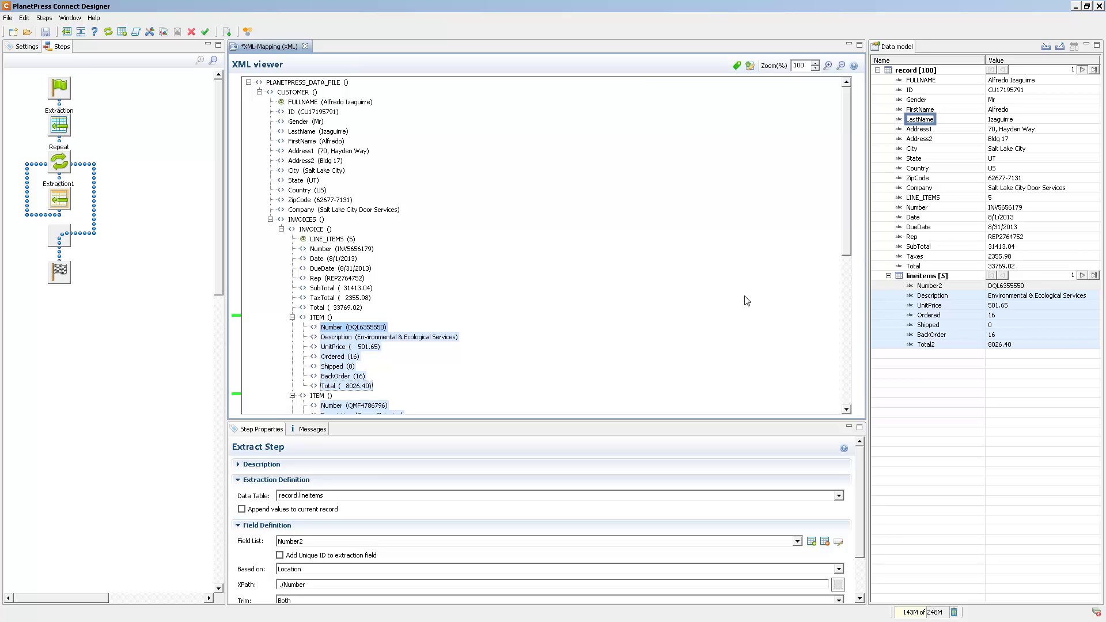
- Add a new record field named Fieldname
right_click(914, 120)
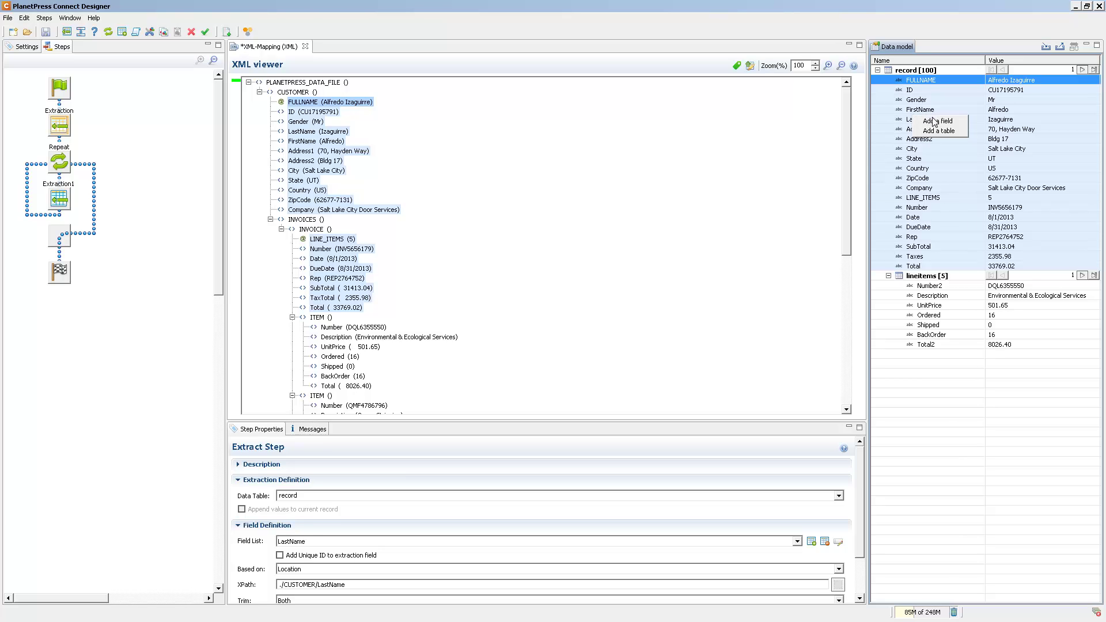
click(934, 121)
text(Field)
text(name)
key(Return)
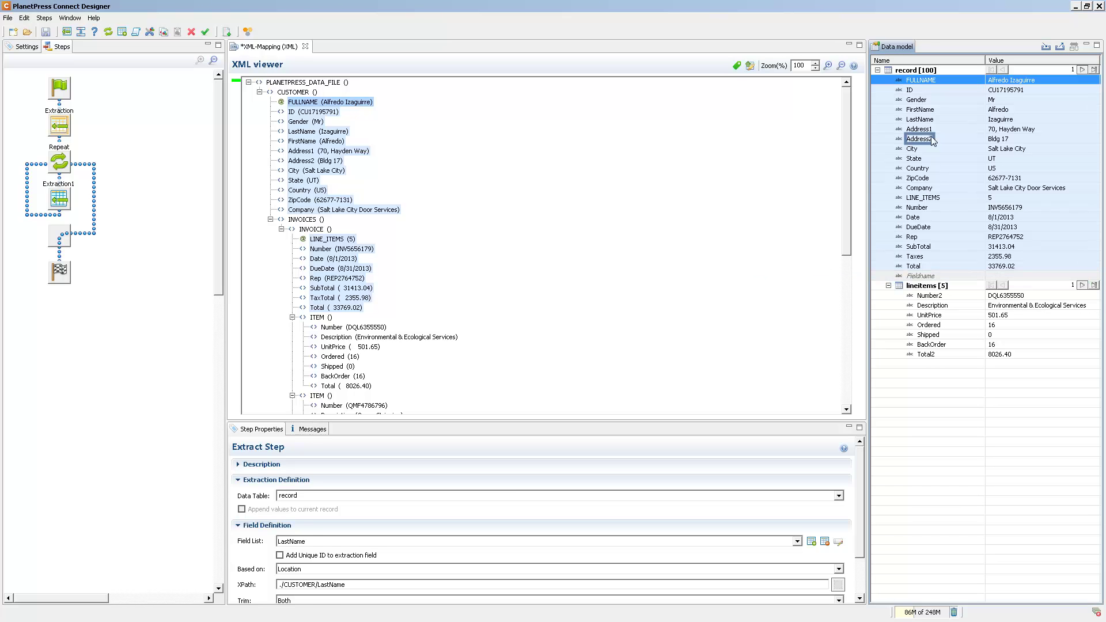
- Add an empty table named mytable to the record
right_click(931, 141)
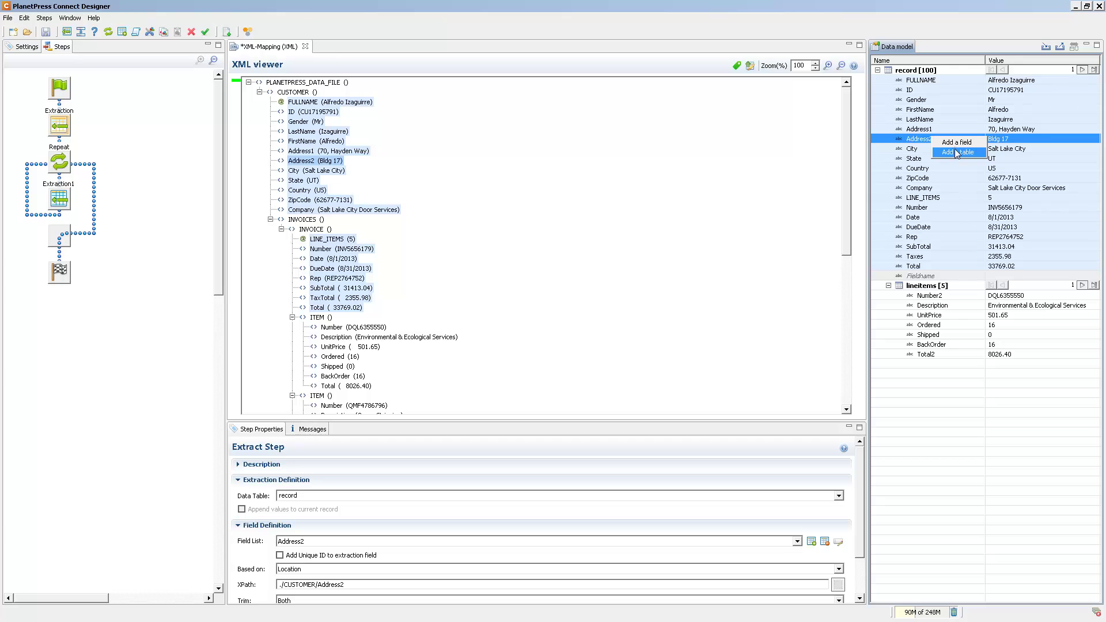
click(955, 152)
text(mytable)
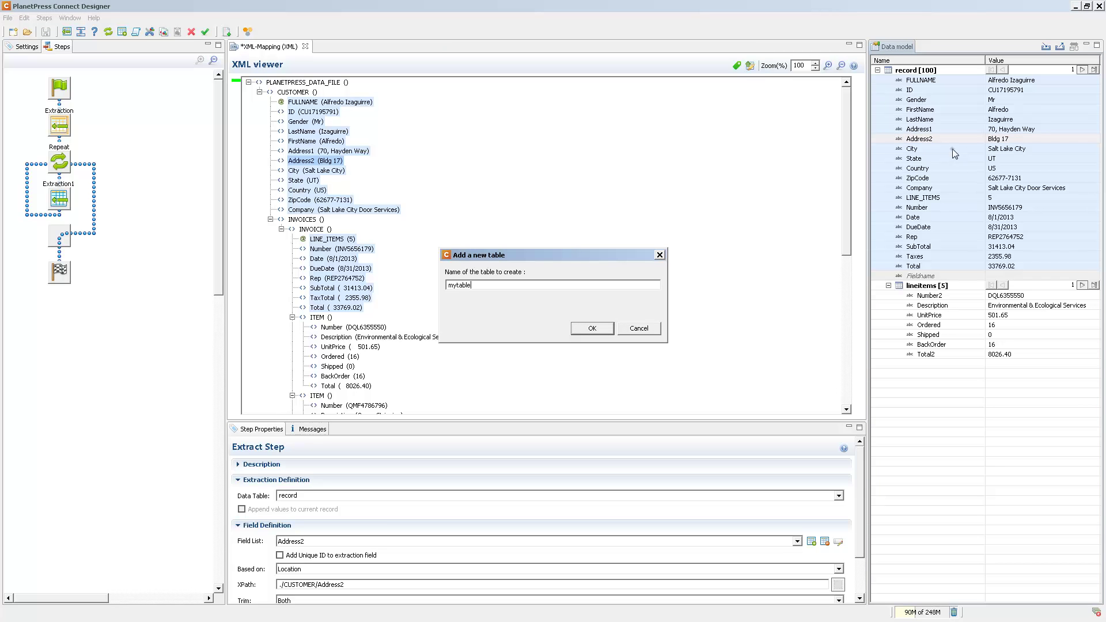
key(Return)
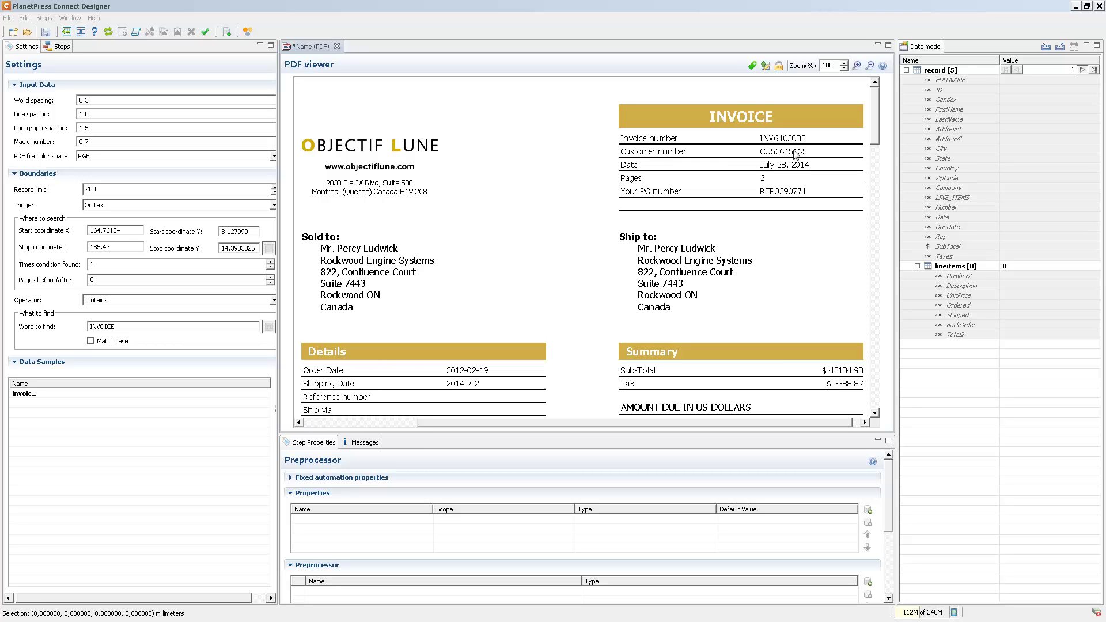
- Select the PDF's Sold to address block and extract it into the FULLNAME field
drag(316, 242, 540, 333)
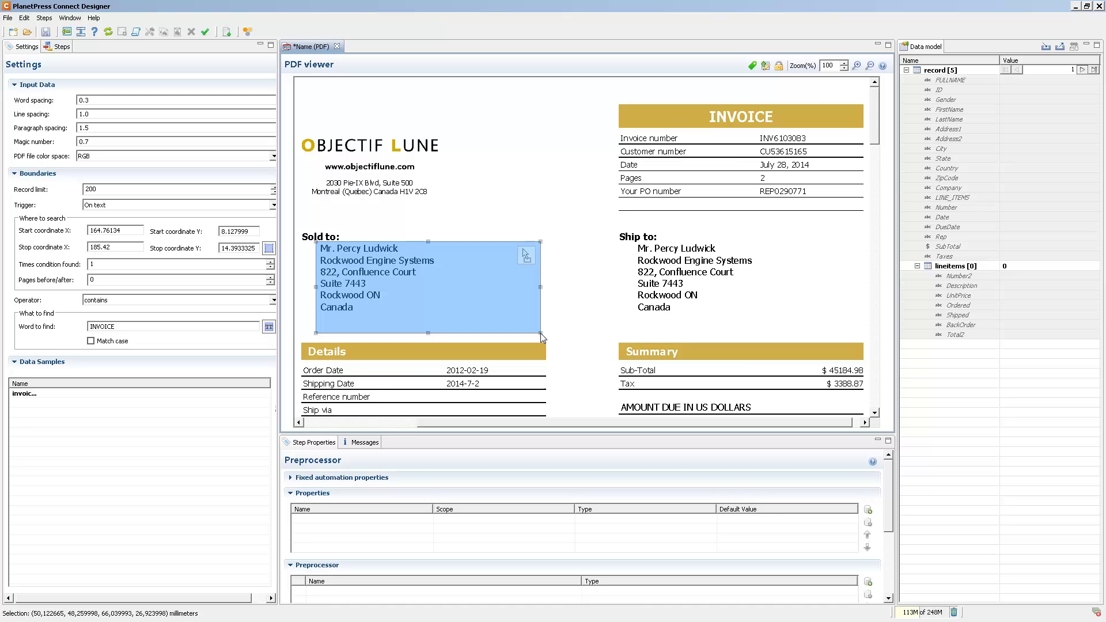
drag(525, 256, 950, 80)
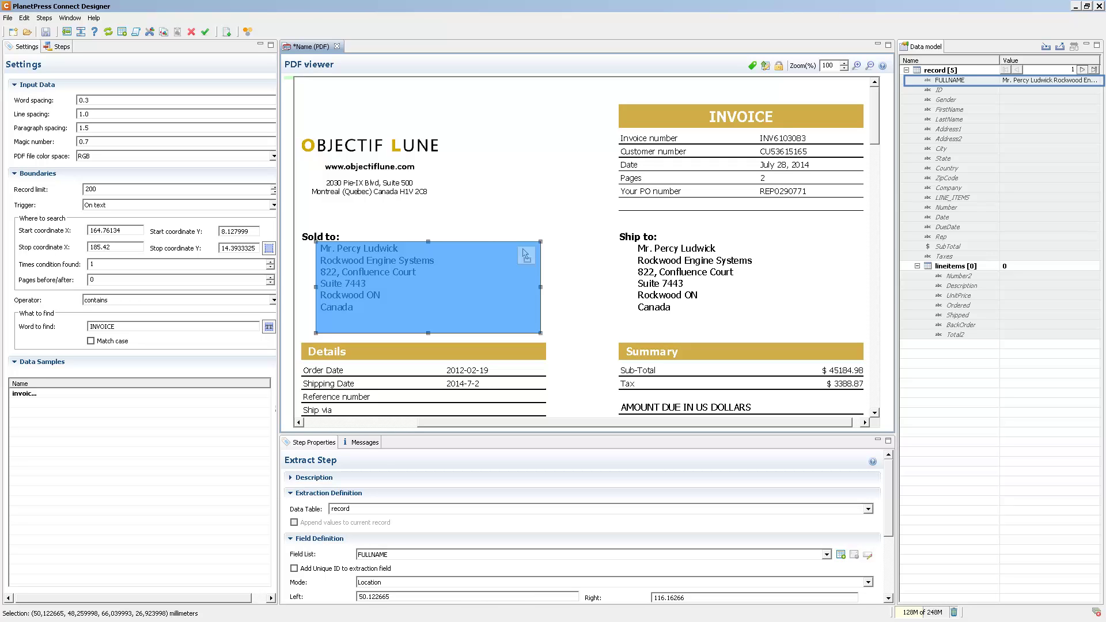
click(949, 80)
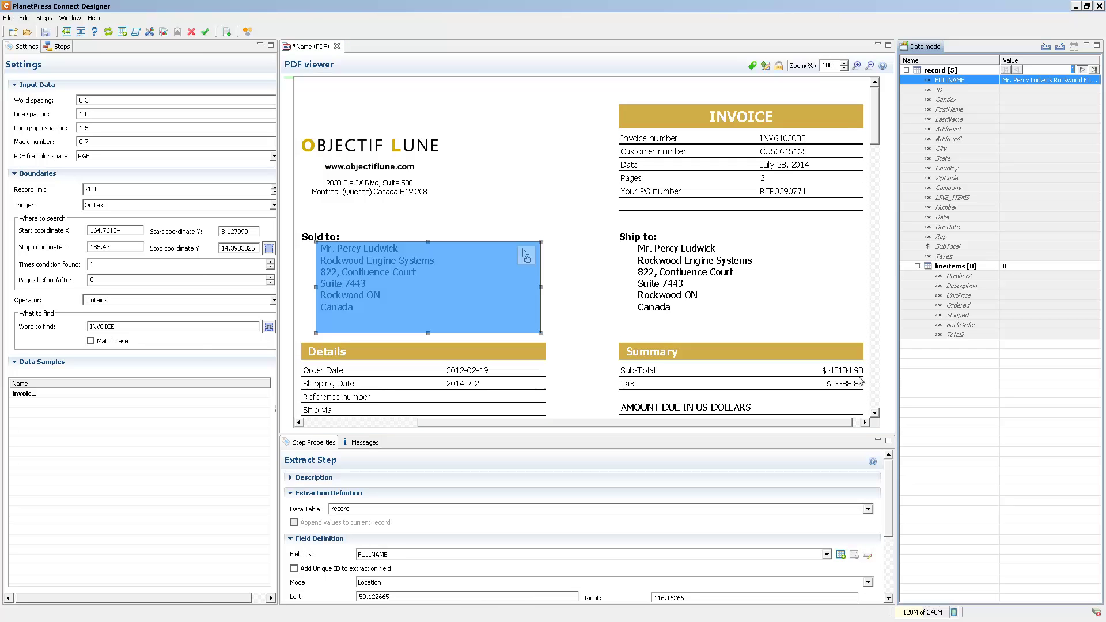
click(57, 46)
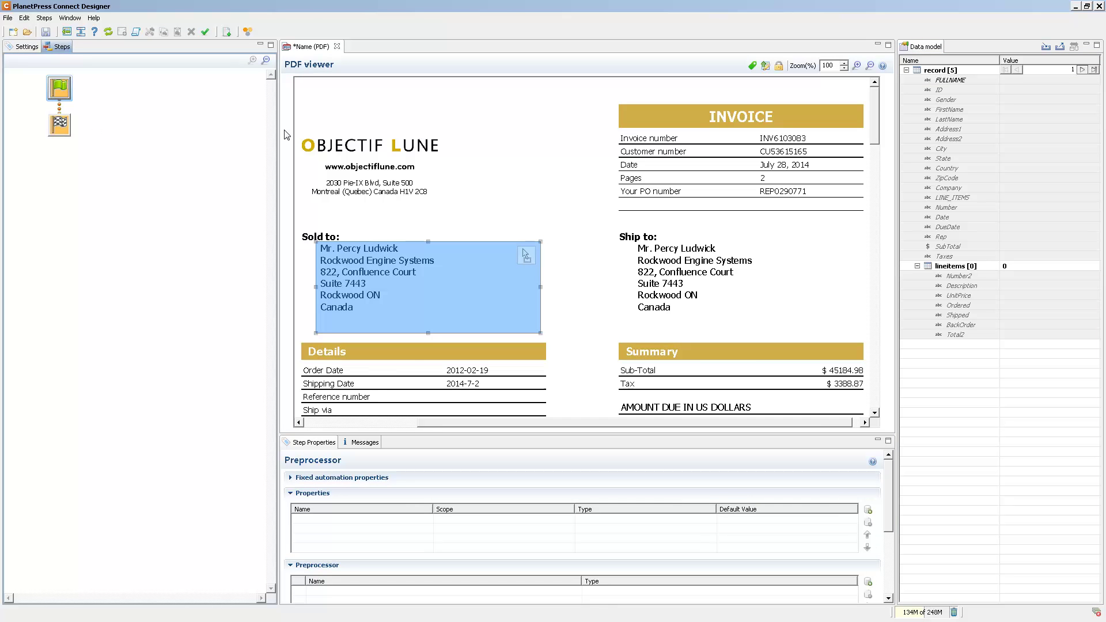
- Fill FULLNAME and ID from the PDF's customer name and number, then select the July 28, 2014 date
click(321, 245)
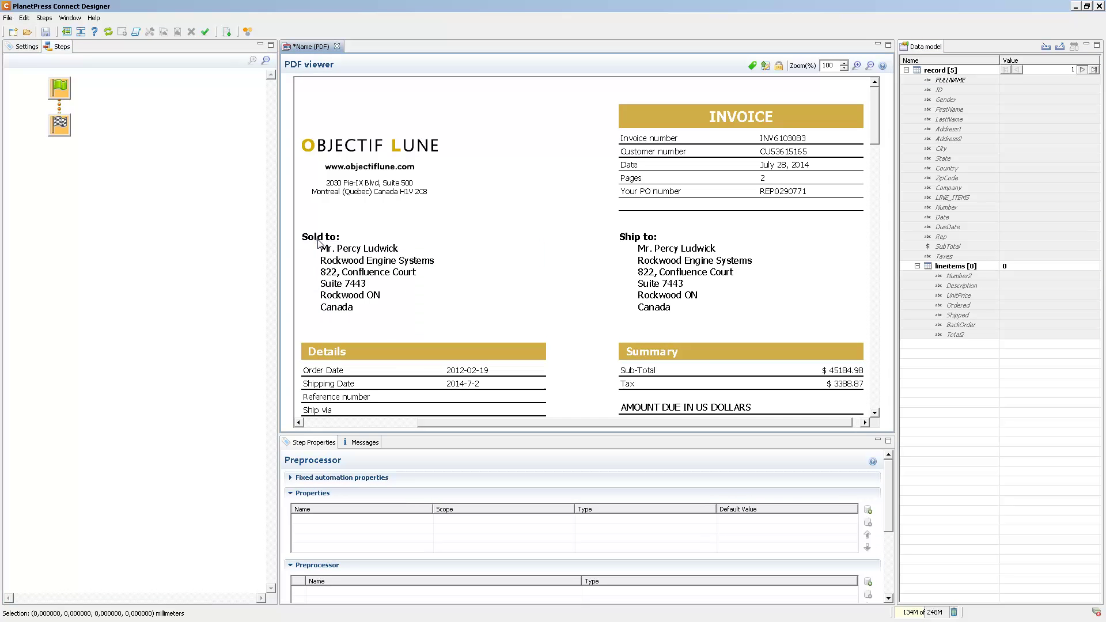
drag(322, 245, 949, 80)
mouse_move(758, 148)
mouse_down()
mouse_move(809, 162)
mouse_move(847, 154)
mouse_move(947, 98)
mouse_up()
mouse_move(754, 132)
mouse_down()
mouse_move(815, 149)
mouse_move(889, 202)
mouse_move(1012, 207)
mouse_up()
drag(759, 161, 1017, 221)
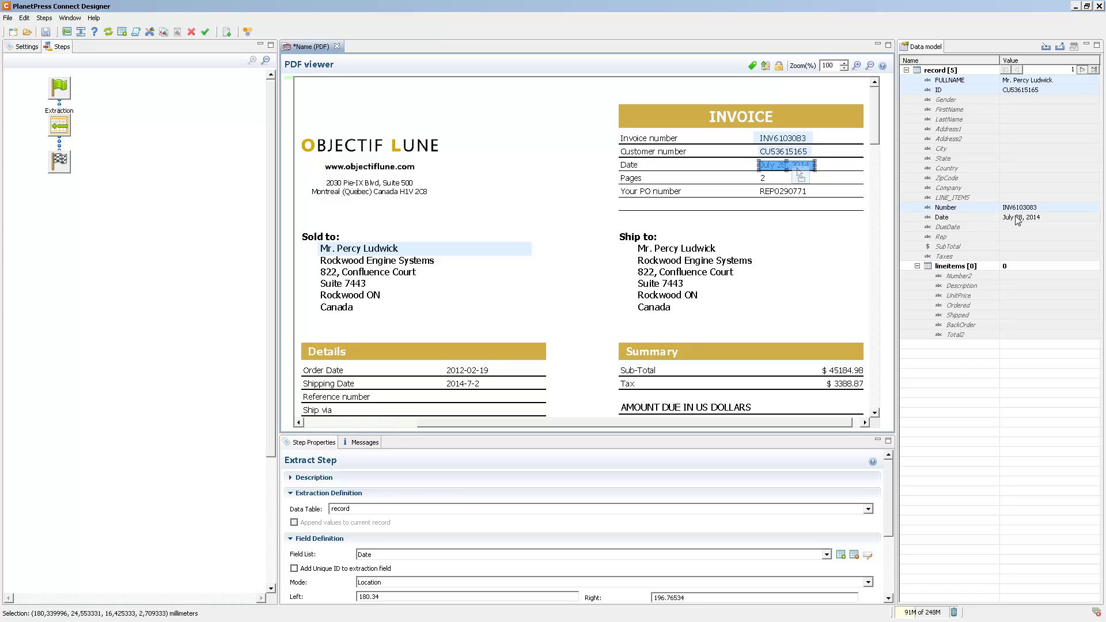